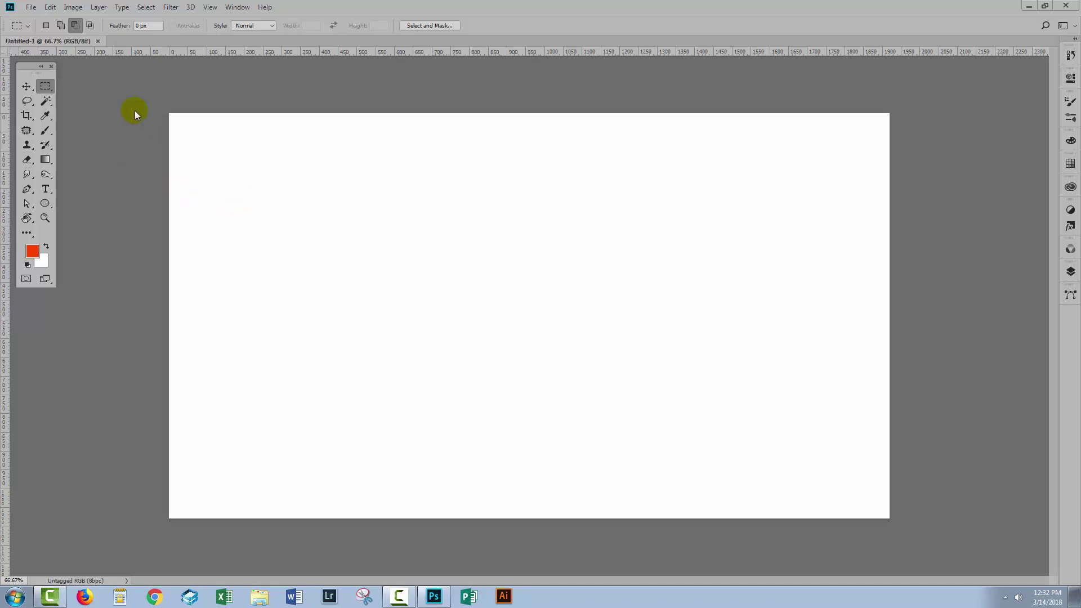
Open IMG_5017.MOV from the Retro TV folder and scrub the timeline to a later frame
click(31, 8)
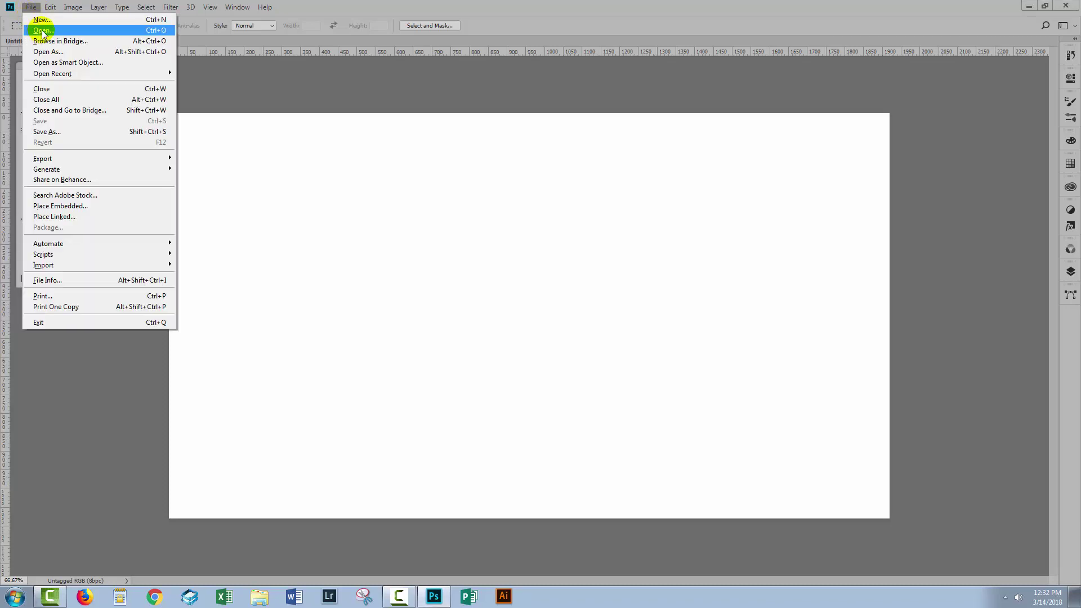
click(42, 30)
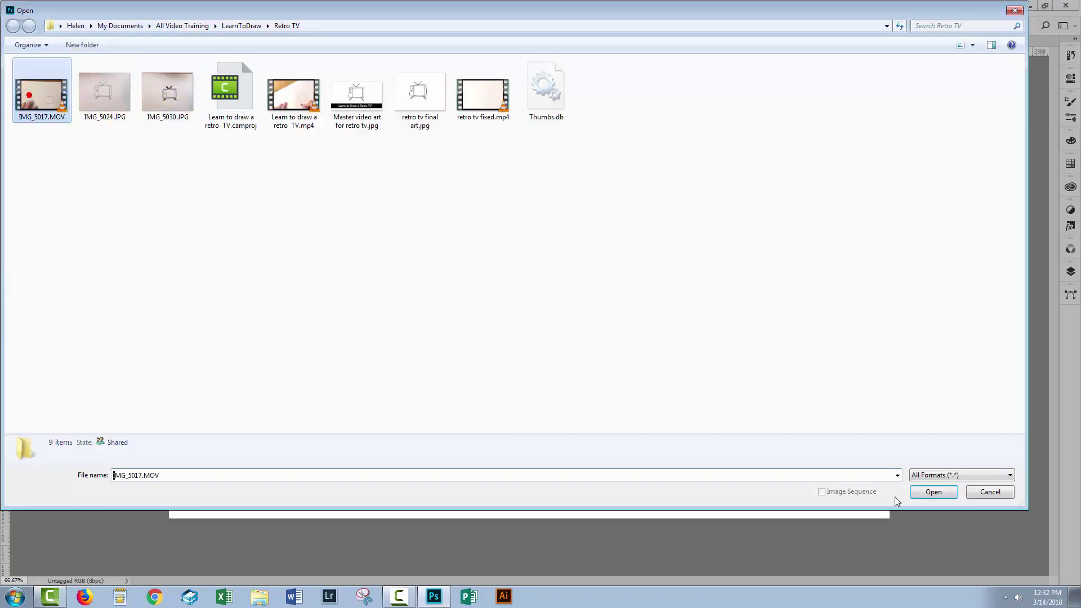
click(930, 492)
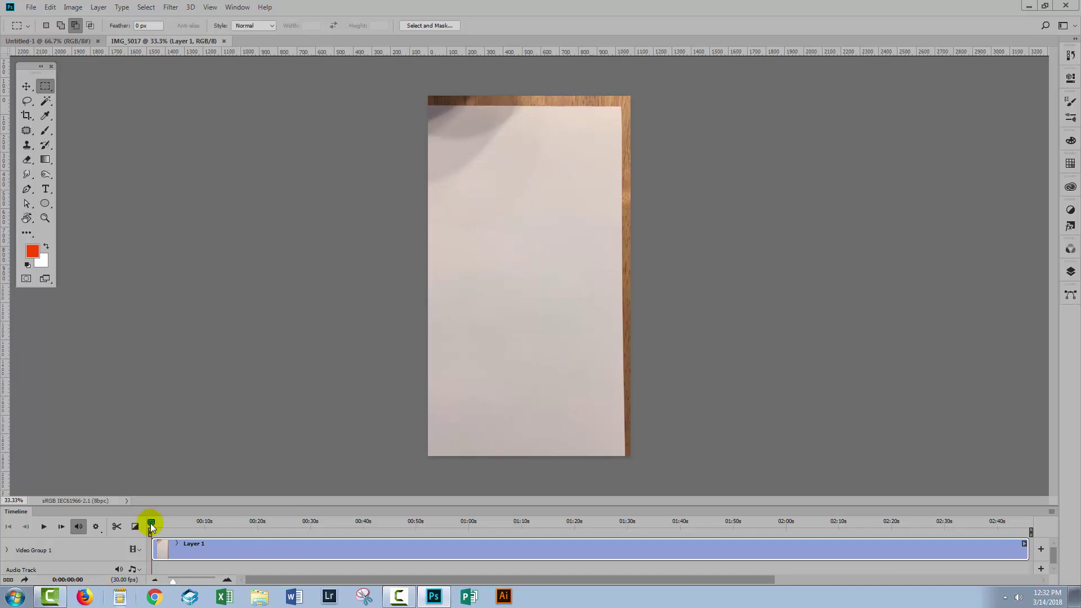
mouse_move(151, 526)
mouse_down()
mouse_move(386, 546)
mouse_move(683, 539)
mouse_move(156, 530)
mouse_move(145, 539)
mouse_up()
Rotate the video 90° counter-clockwise, converting its layer to a smart object
click(73, 8)
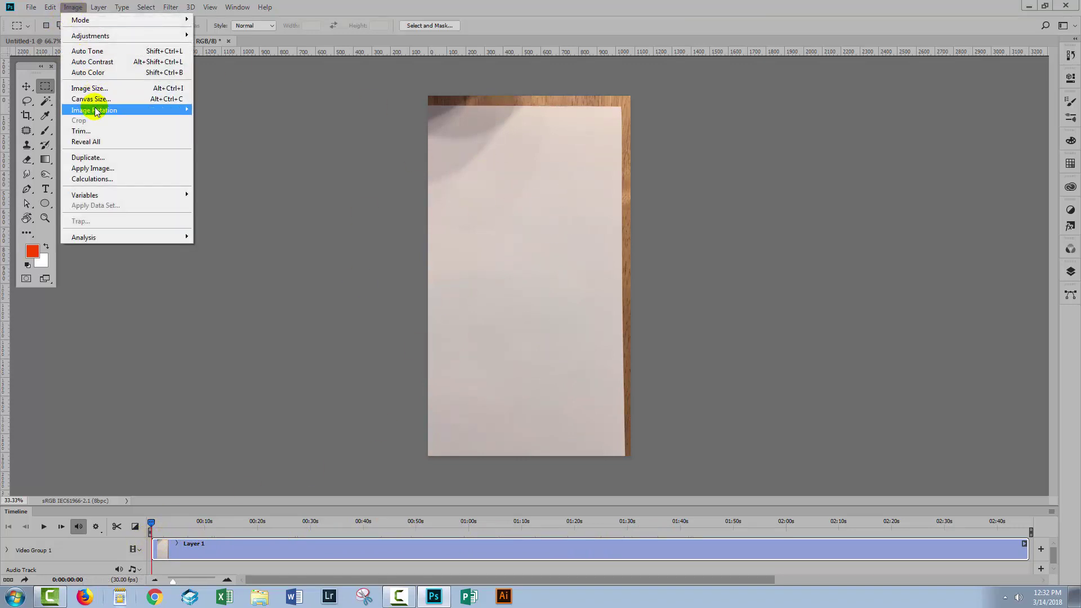
mouse_move(96, 111)
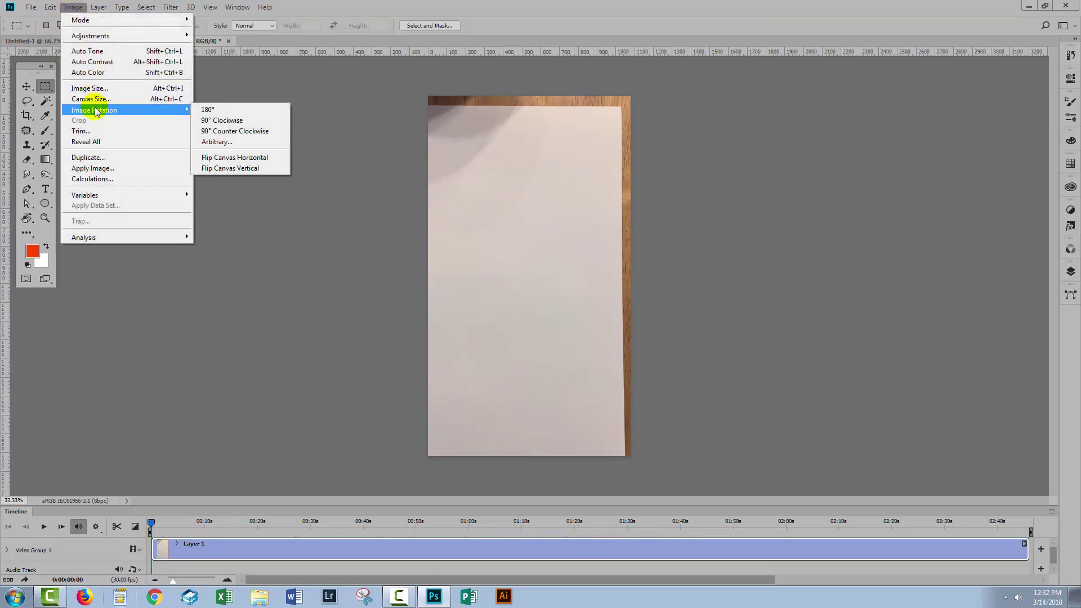
click(220, 132)
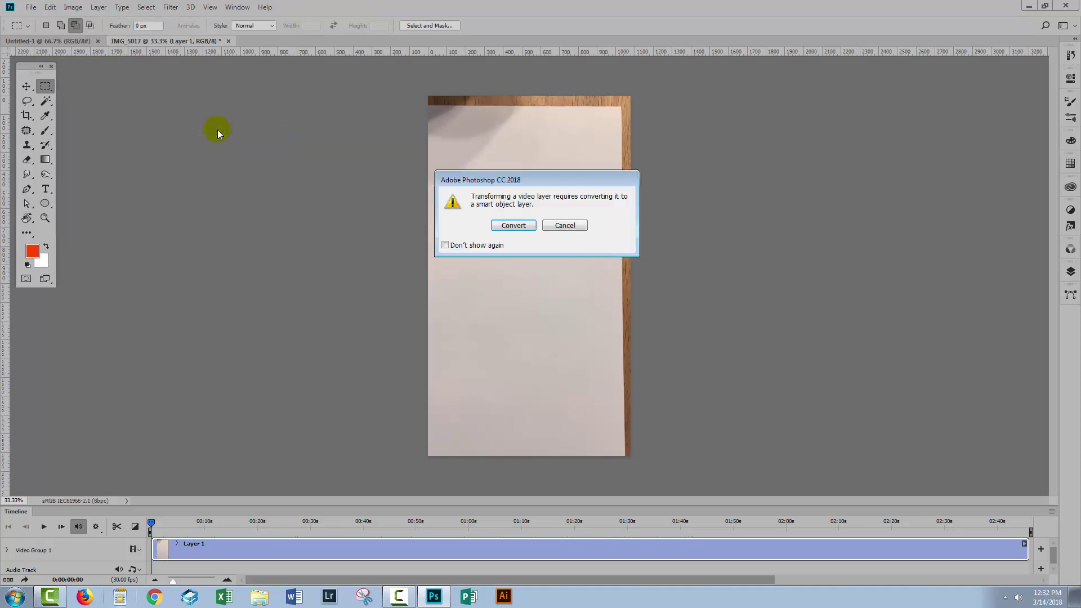
click(515, 227)
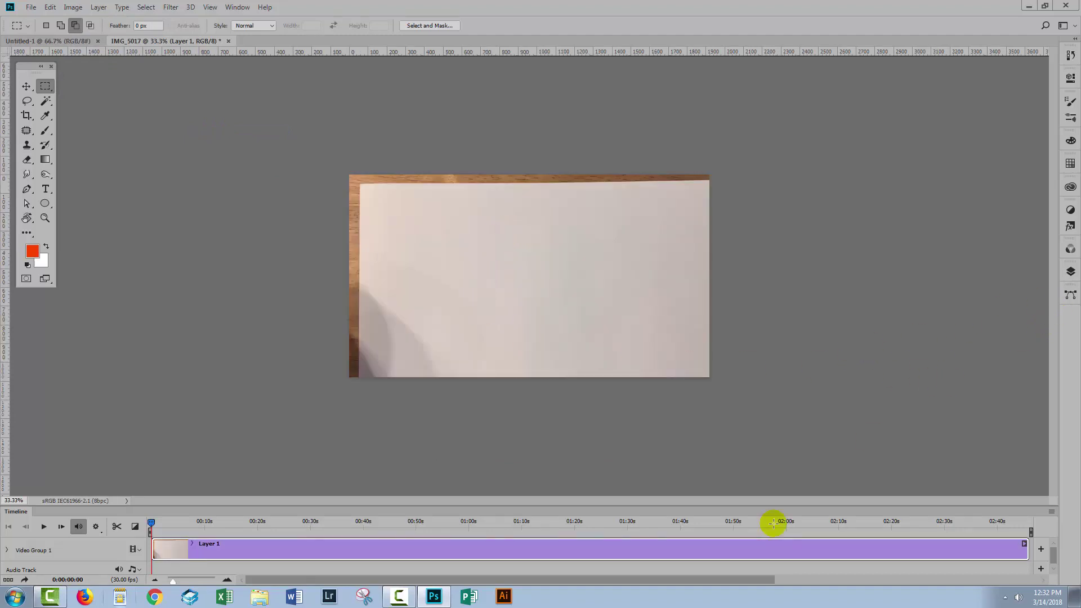
Scrub the timeline to preview the frames showing the finished TV drawing
drag(148, 524, 317, 523)
mouse_move(511, 541)
mouse_down()
mouse_move(777, 548)
mouse_move(282, 552)
mouse_move(116, 526)
mouse_move(121, 535)
mouse_up()
drag(555, 558, 708, 536)
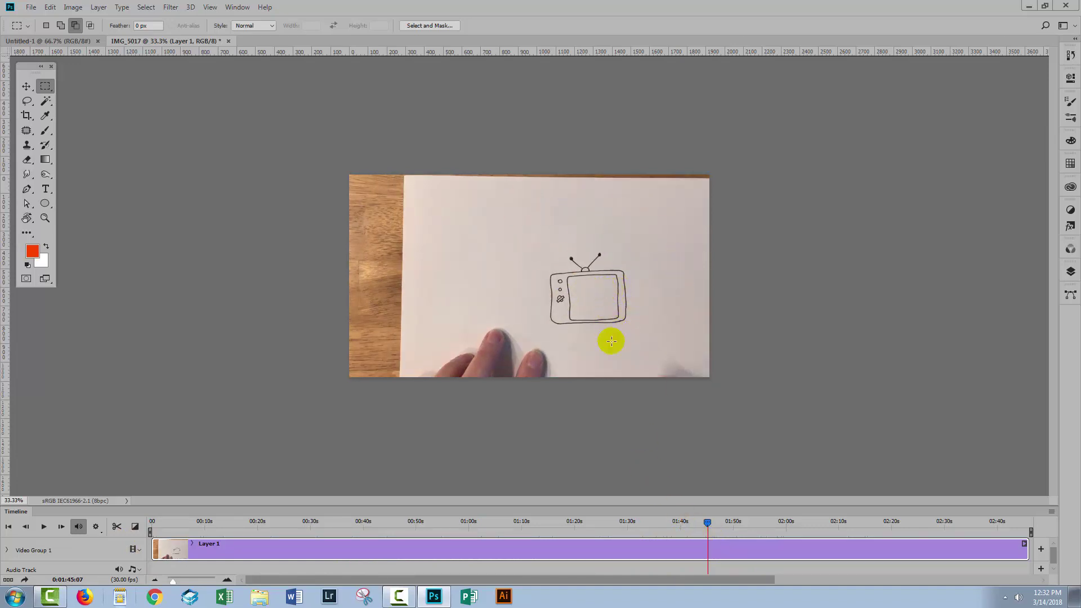
Open the Layers panel and make it taller
click(1075, 275)
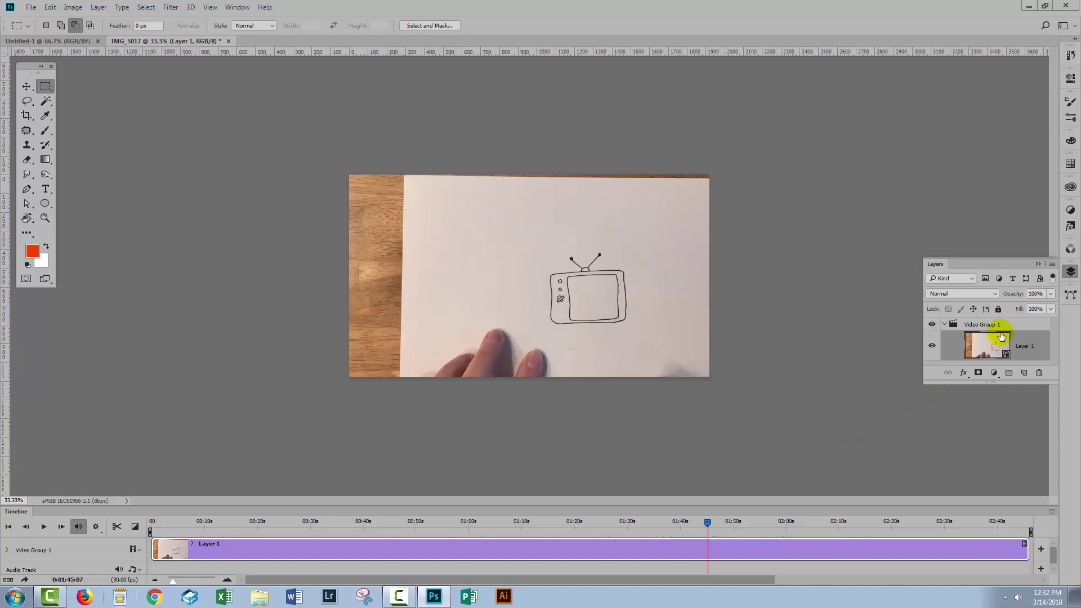
drag(950, 381, 950, 448)
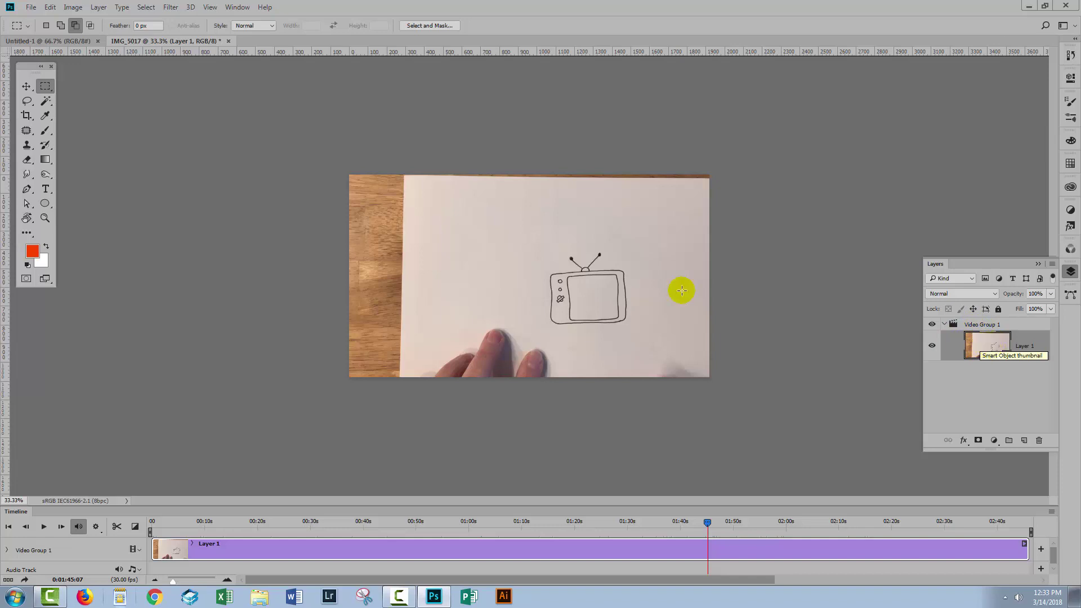
click(68, 7)
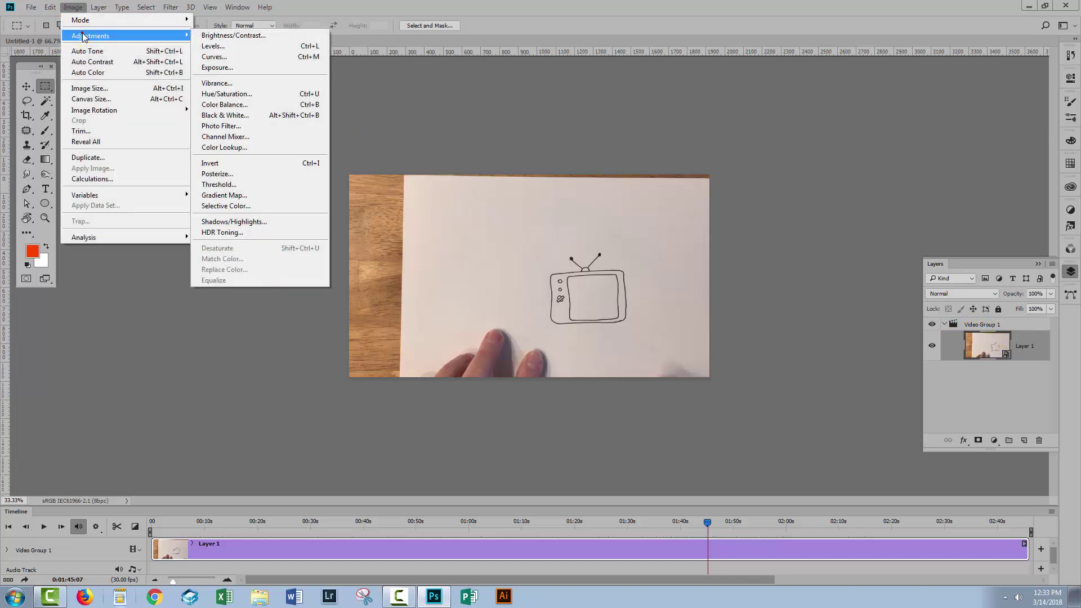
Select Layer 1 inside Video Group 1 and start a new Levels adjustment layer
click(1015, 327)
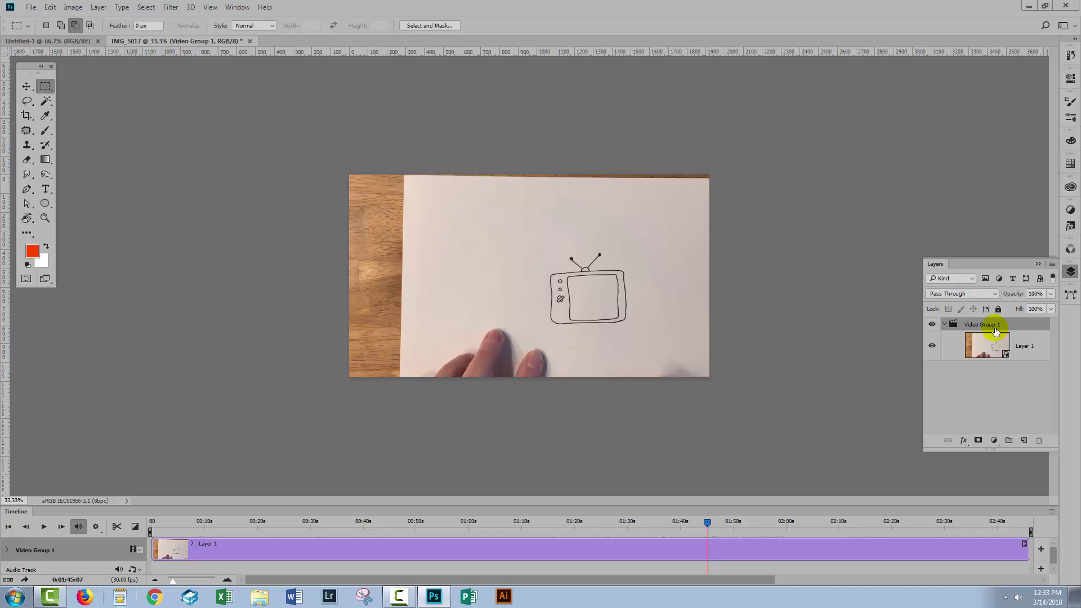
click(991, 339)
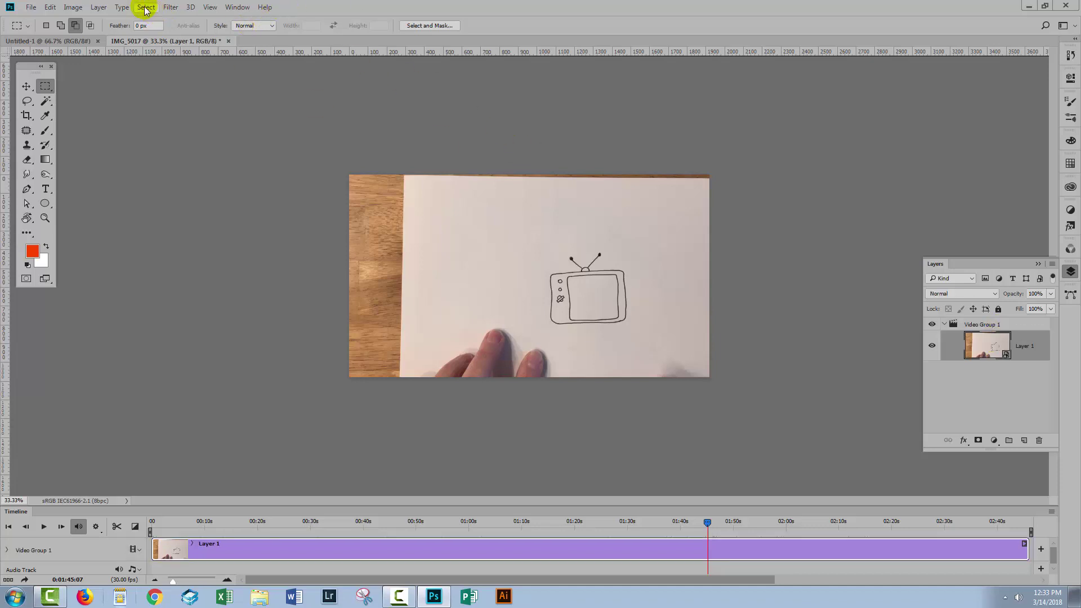
click(98, 6)
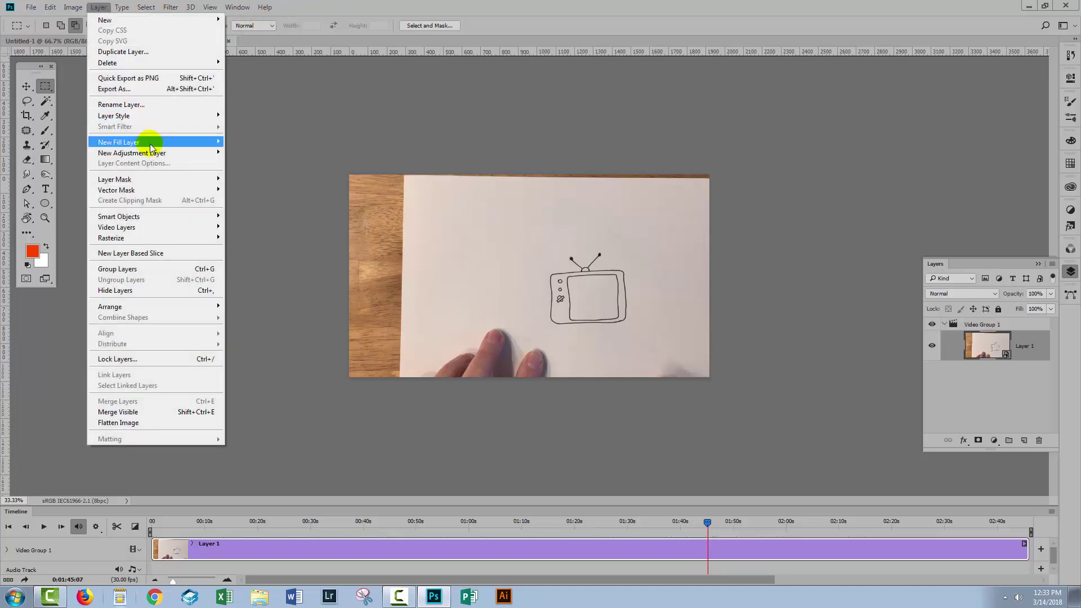
mouse_move(169, 152)
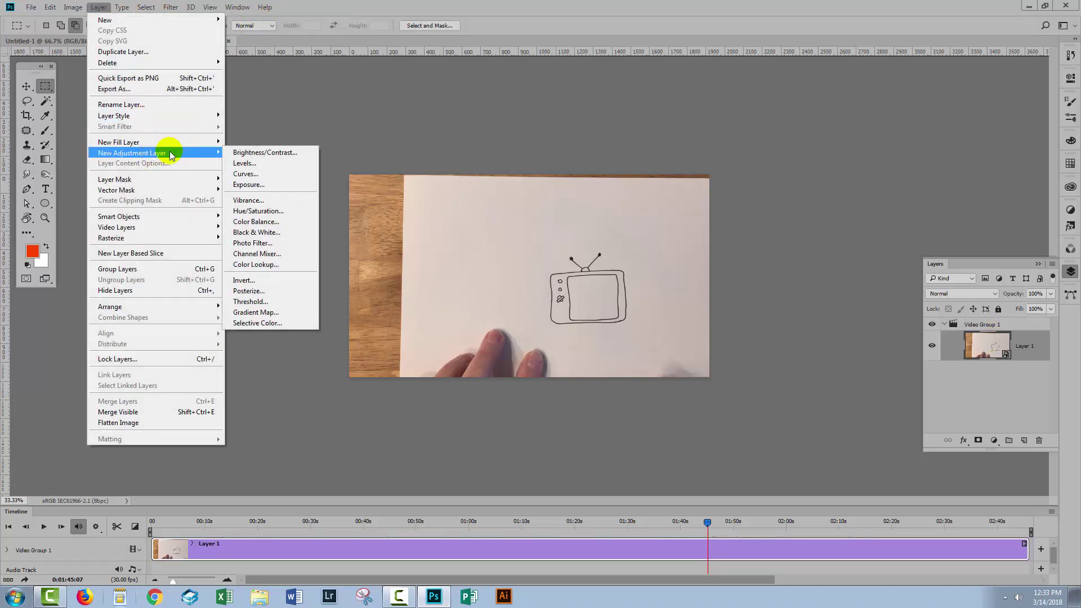
Add the Levels 1 adjustment layer, nudging the black input up and pulling the white input down
click(245, 163)
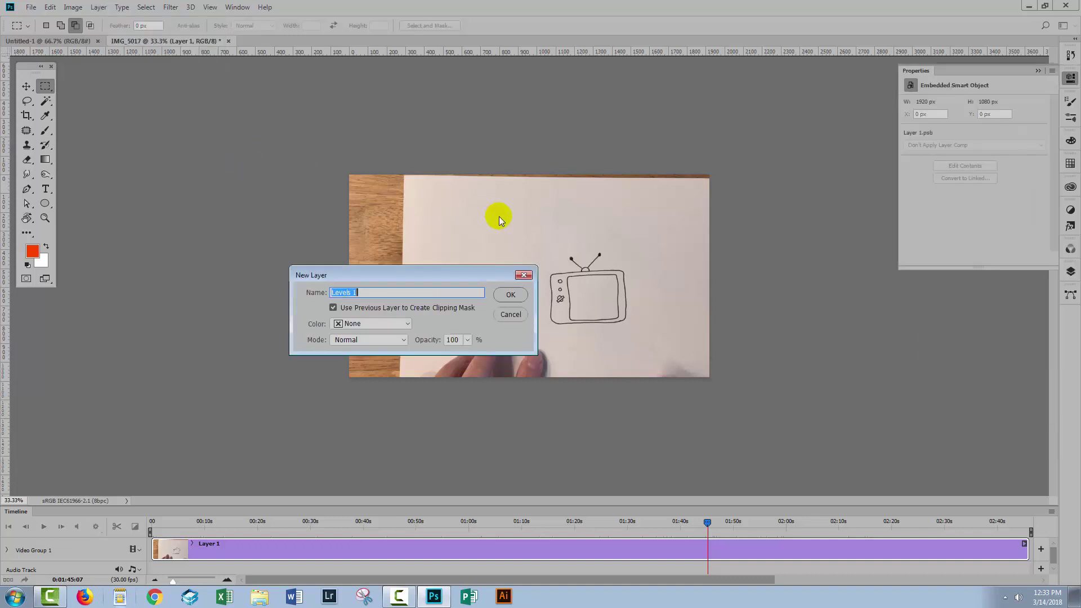
click(511, 295)
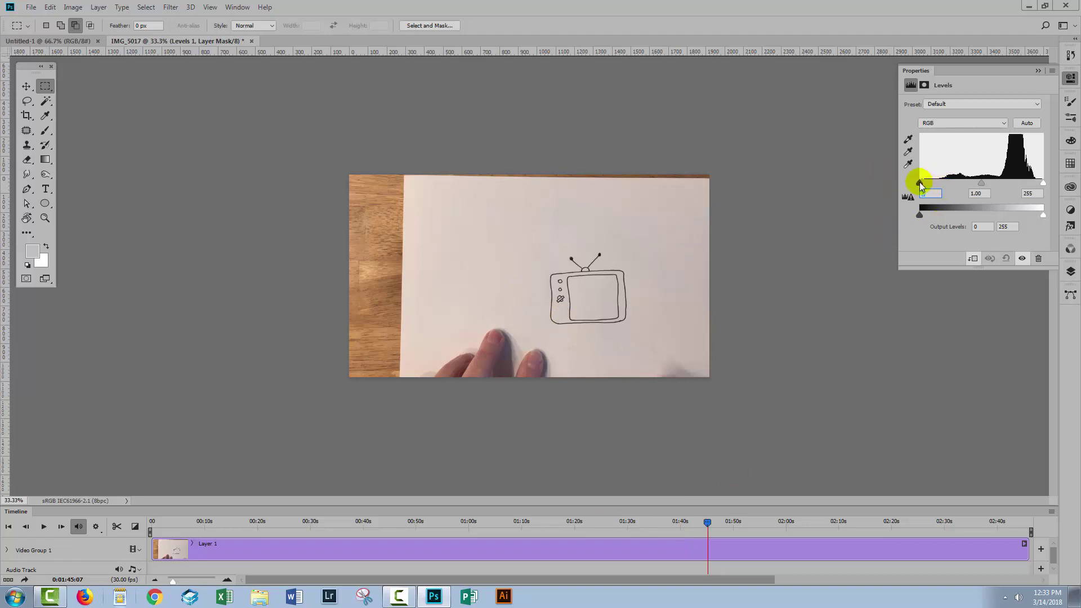
drag(920, 181, 921, 182)
drag(1043, 183, 962, 184)
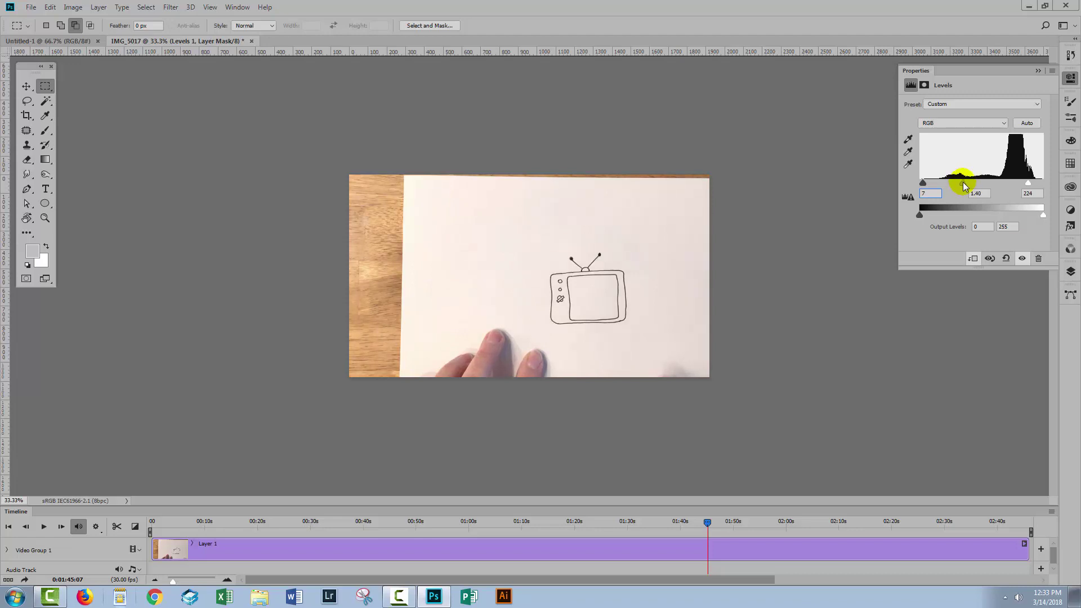
Compare with Levels hidden, set midtones to 1.59, return to the first frame, collapse Properties
click(1022, 259)
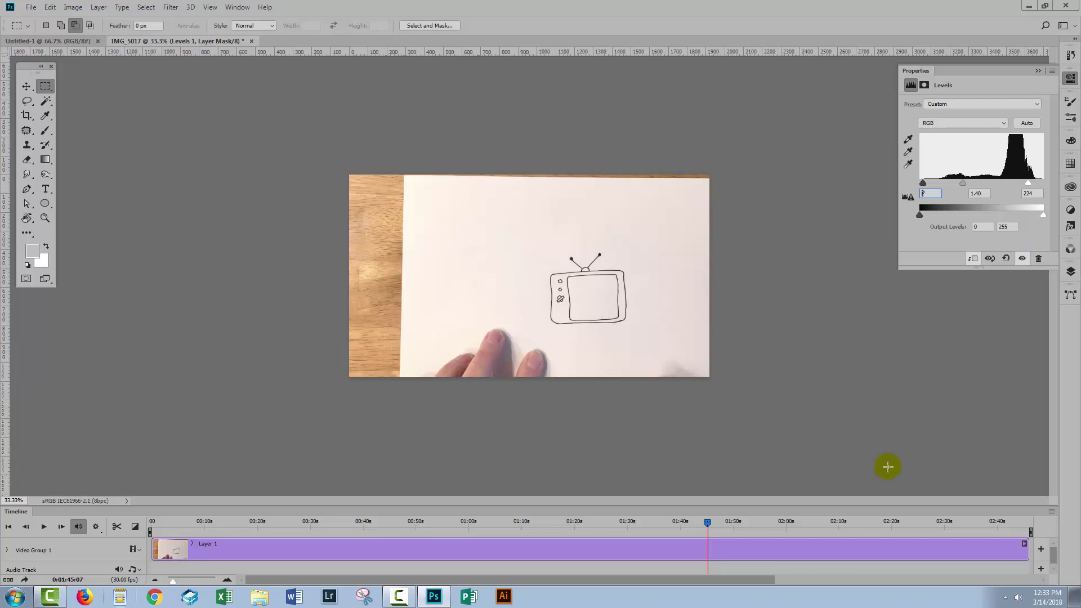
mouse_move(705, 528)
mouse_down()
mouse_move(459, 533)
mouse_move(326, 515)
mouse_move(849, 546)
mouse_move(997, 534)
mouse_up()
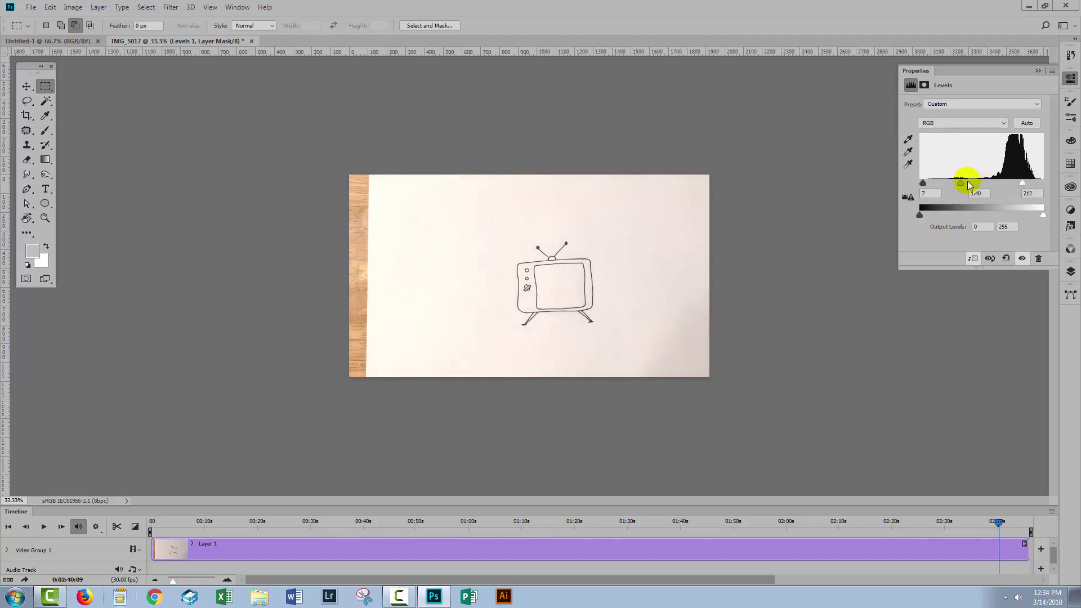
drag(960, 184, 957, 183)
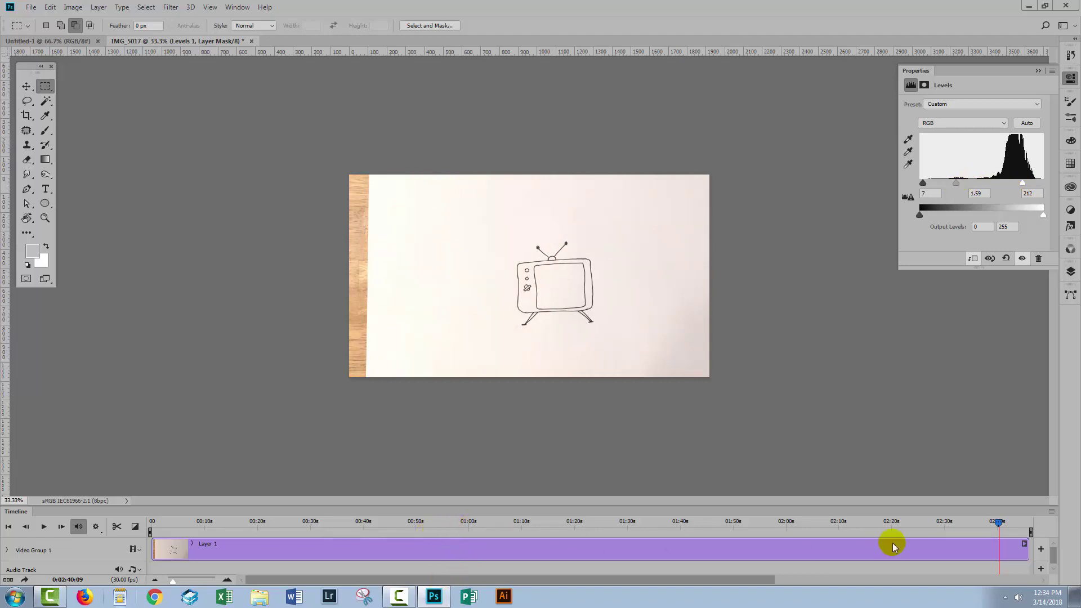
drag(936, 531, 338, 523)
key(Home)
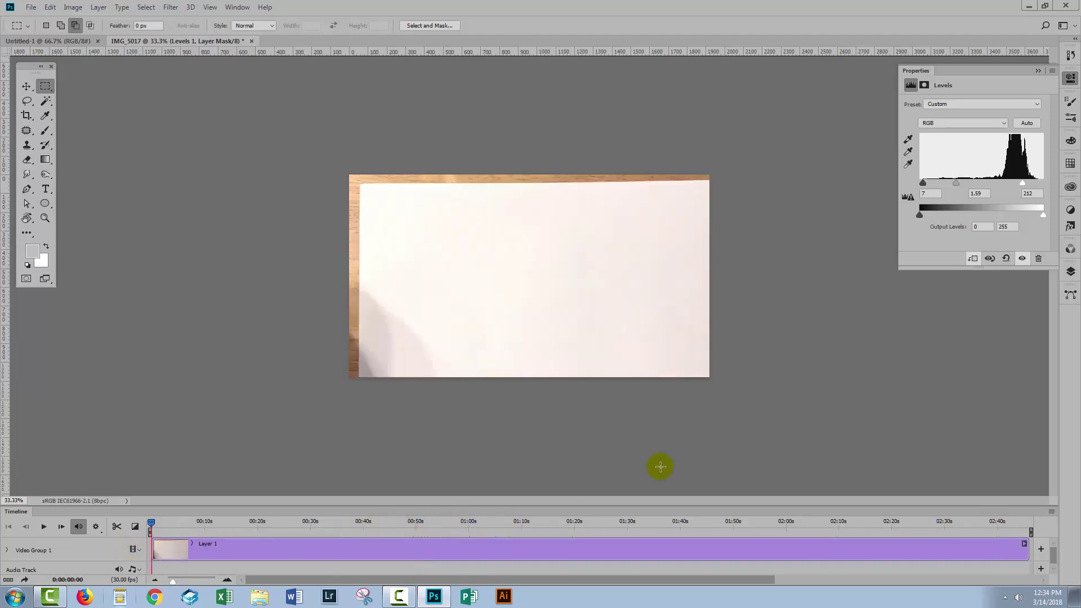
click(1038, 71)
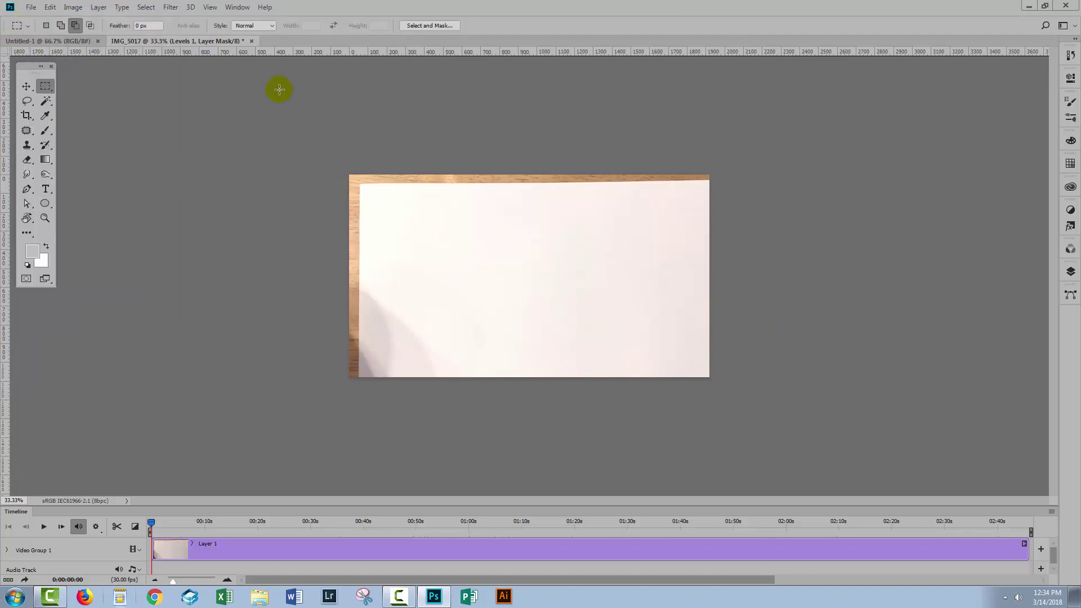
Open File > Export > Render Video and move the dialog into view
click(31, 8)
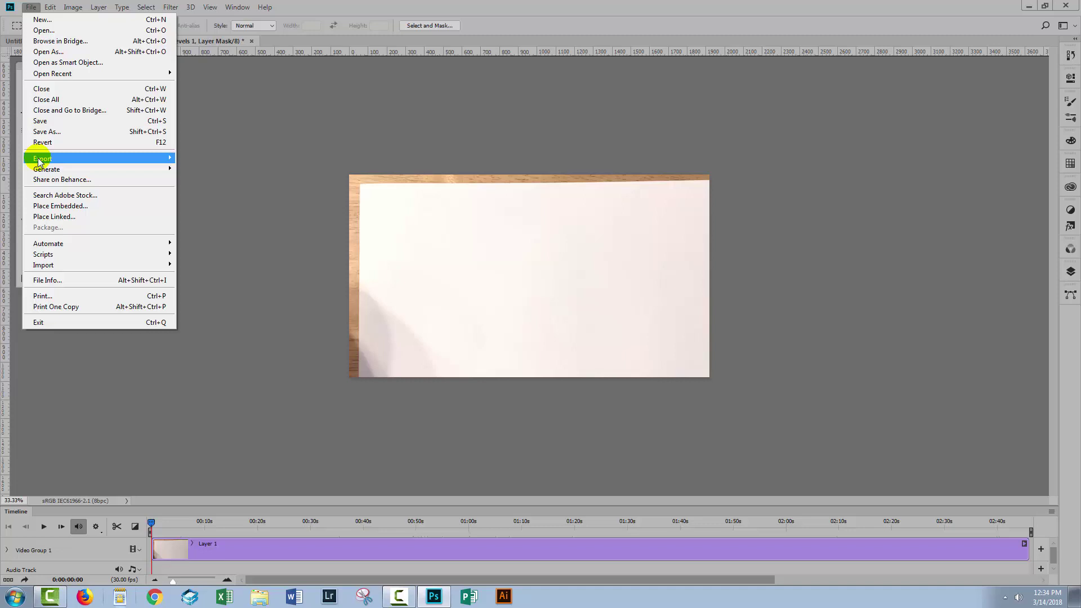
mouse_move(42, 159)
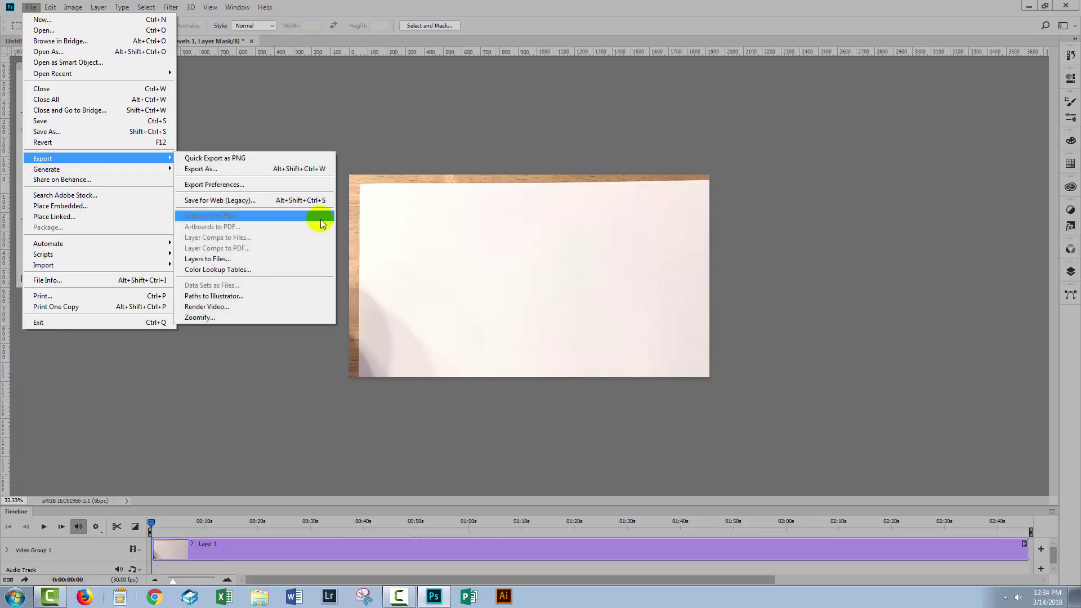
click(225, 309)
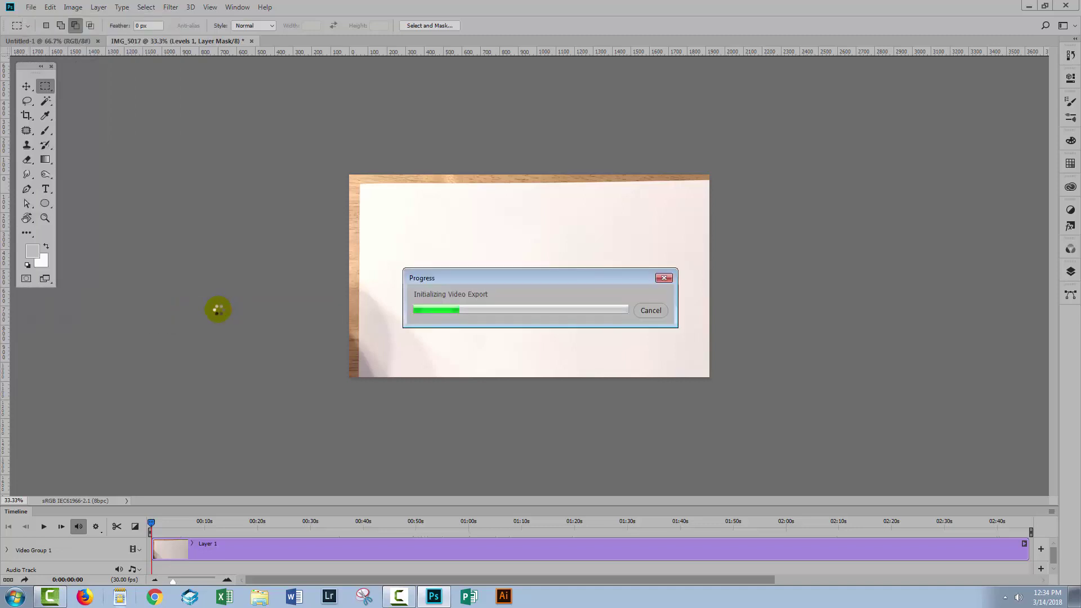
drag(485, 125, 369, 184)
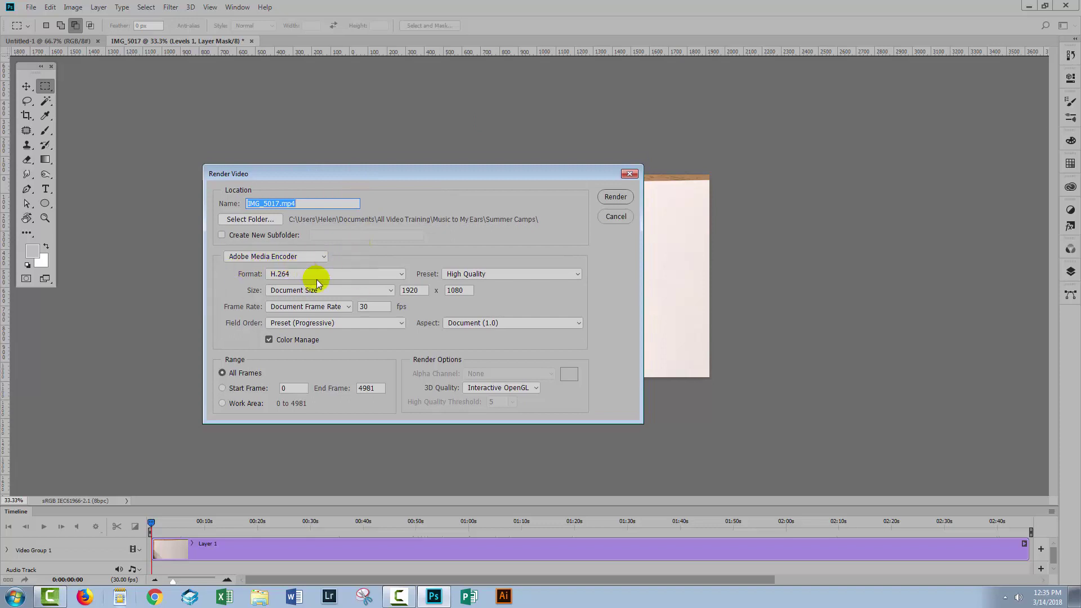
click(513, 274)
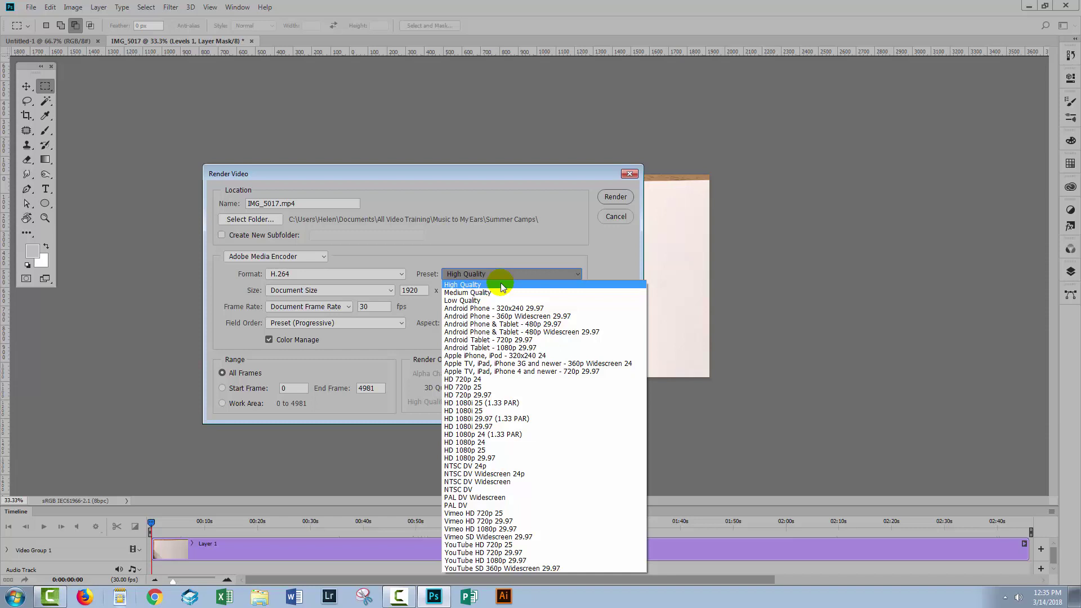
click(501, 285)
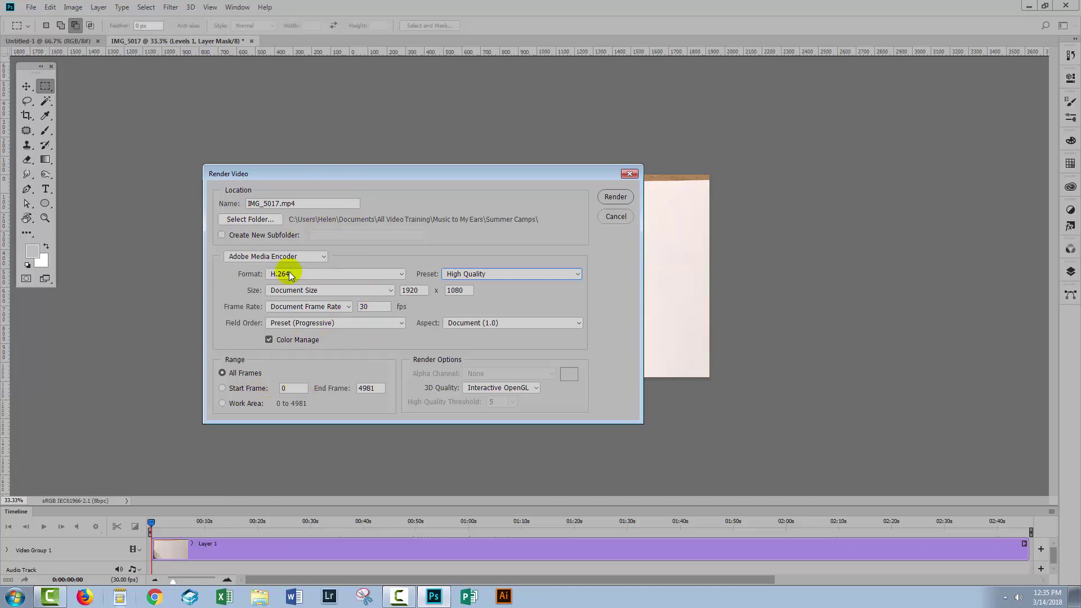
Set the render destination folder to LearnToDraw\Retro TV
click(261, 224)
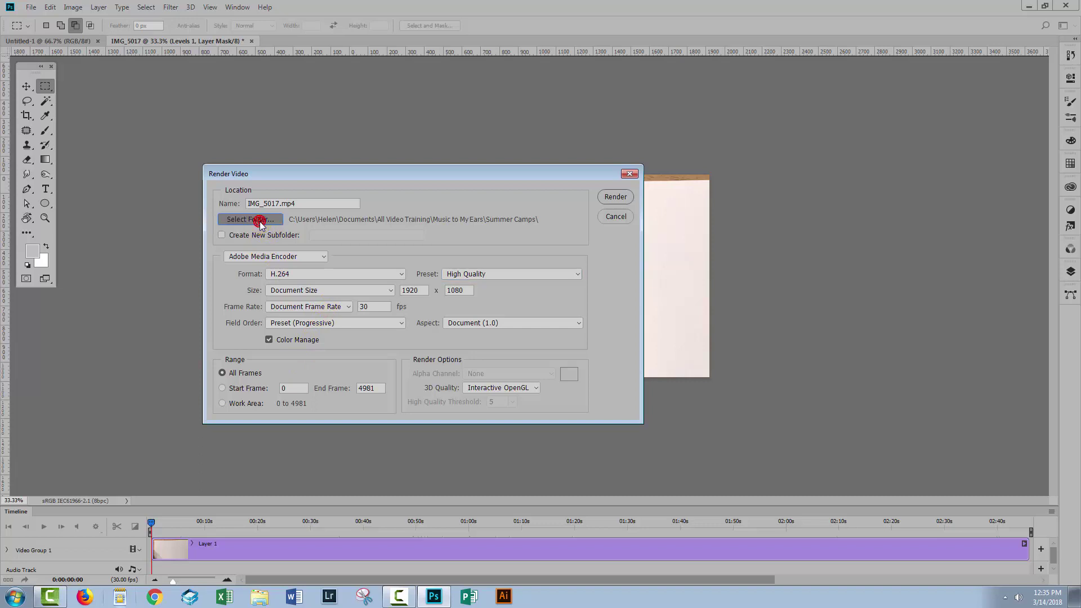
scroll(510, 436, down, 5)
click(519, 353)
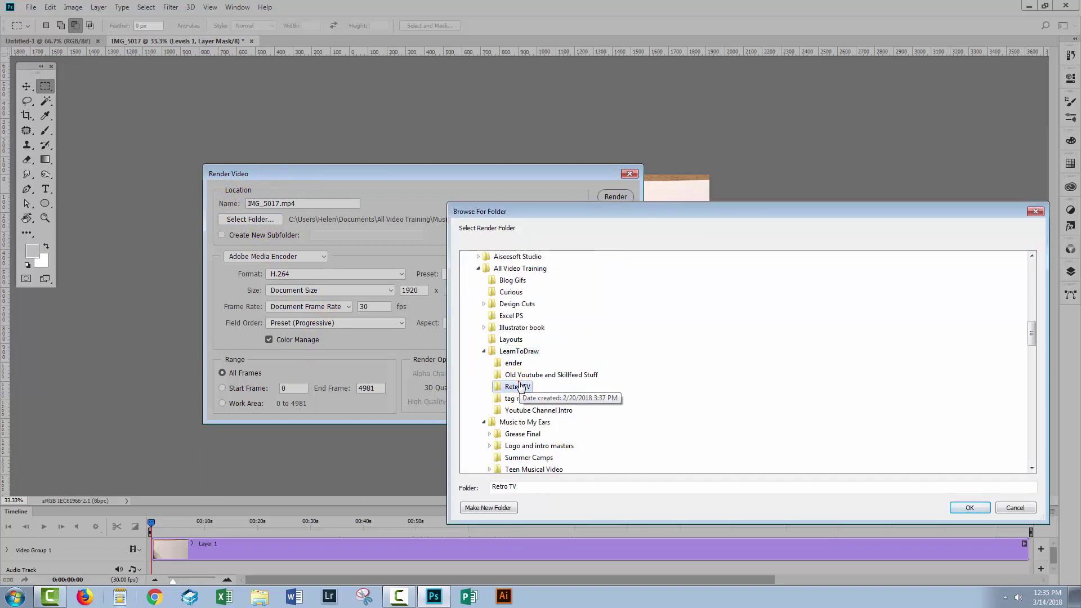
click(970, 508)
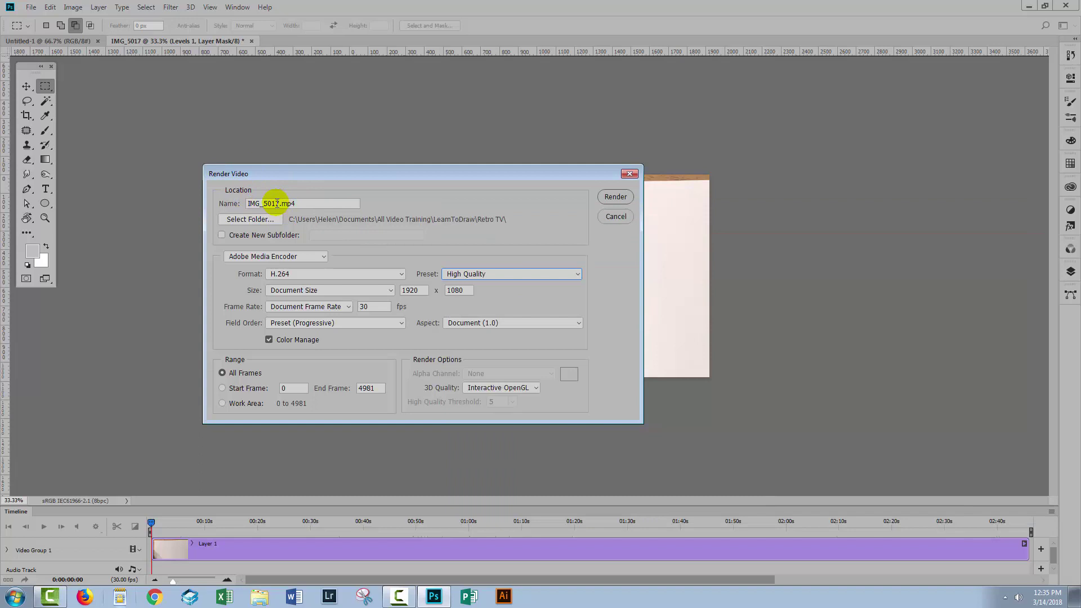
Rename the output file from IMG_5017.mp4 to TV.mp4
drag(277, 203, 213, 216)
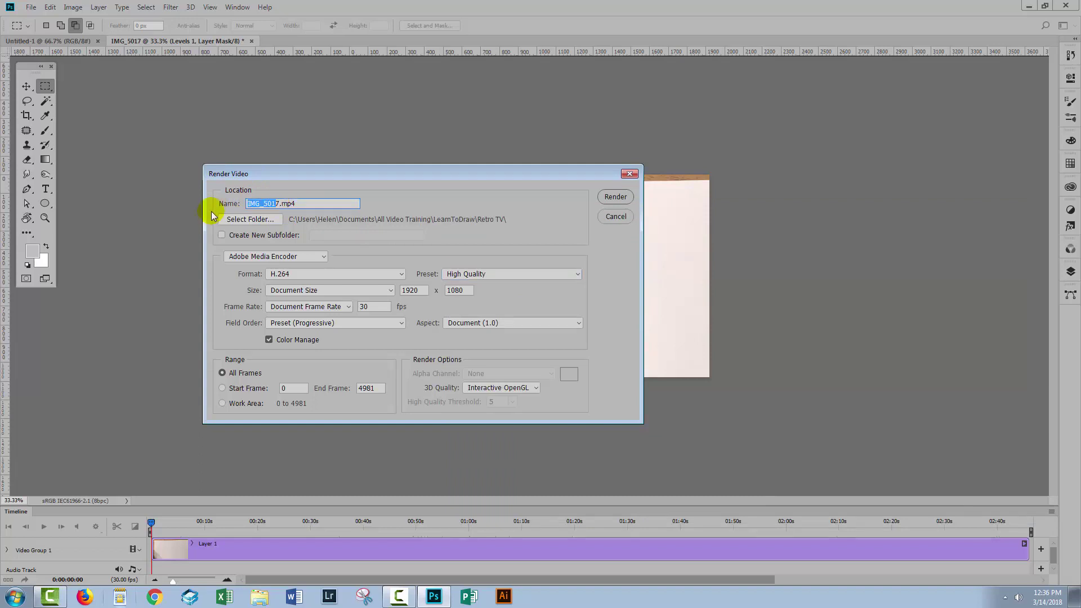
text(TV)
key(Delete)
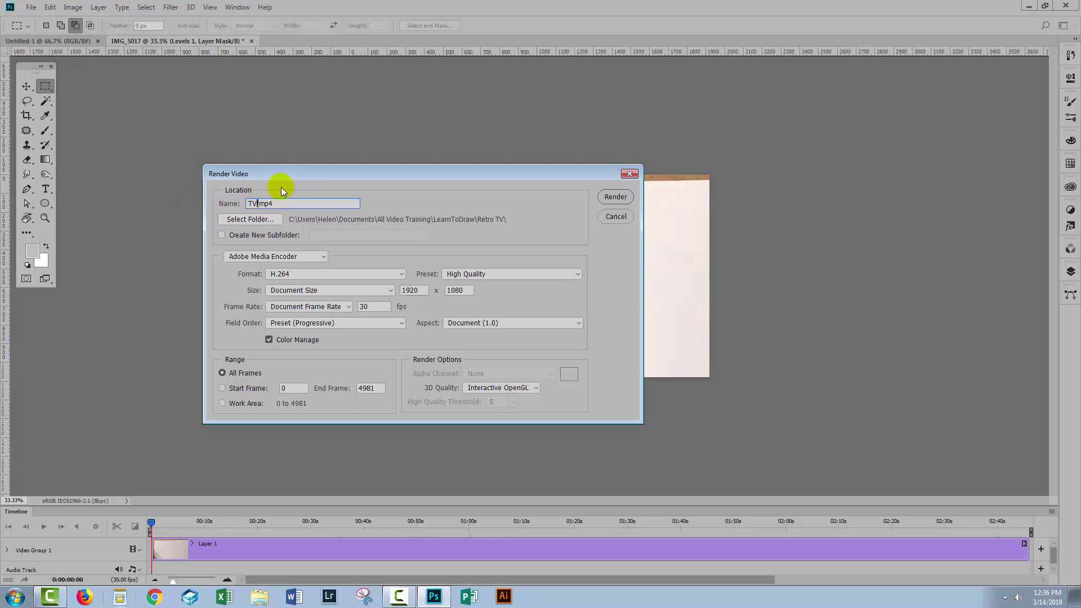
Render the video to TV.mp4 and wait for the export to finish
click(616, 197)
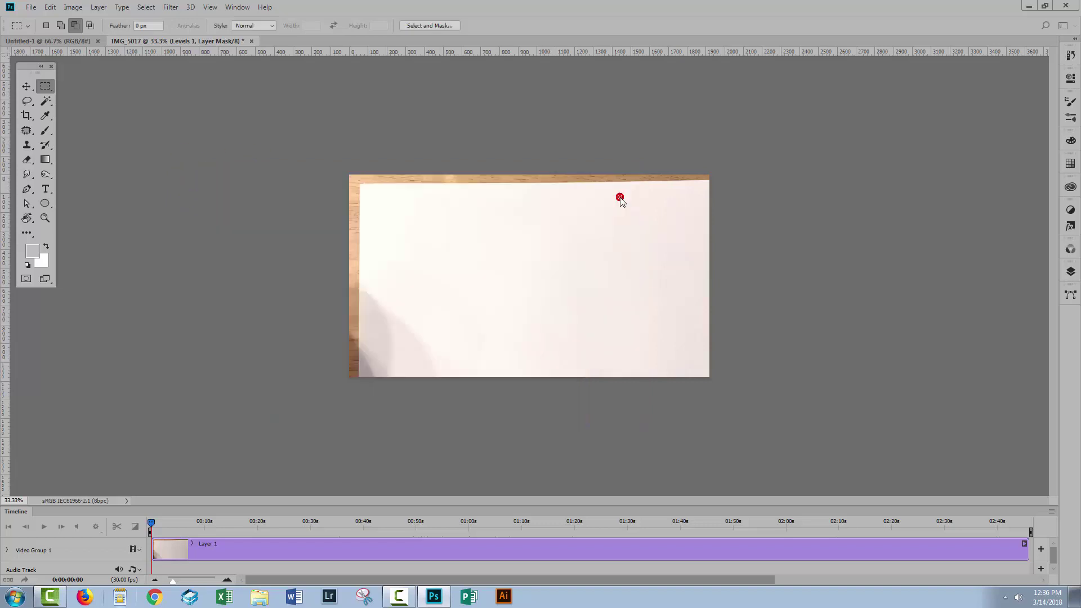